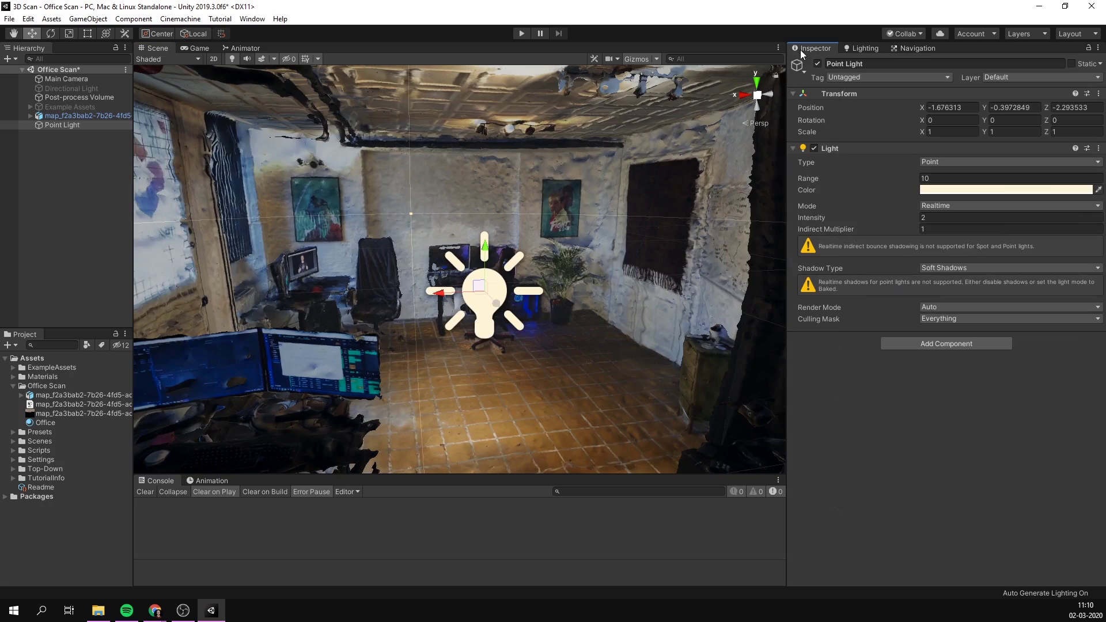
Raise the Point Light vertically toward the ceiling of the scanned office
{"action": "left_click_drag", "start_coordinate": [486, 258], "coordinate": [499, 177]}
{"action": "left_click_drag", "start_coordinate": [415, 174], "coordinate": [400, 199], "text": "alt"}
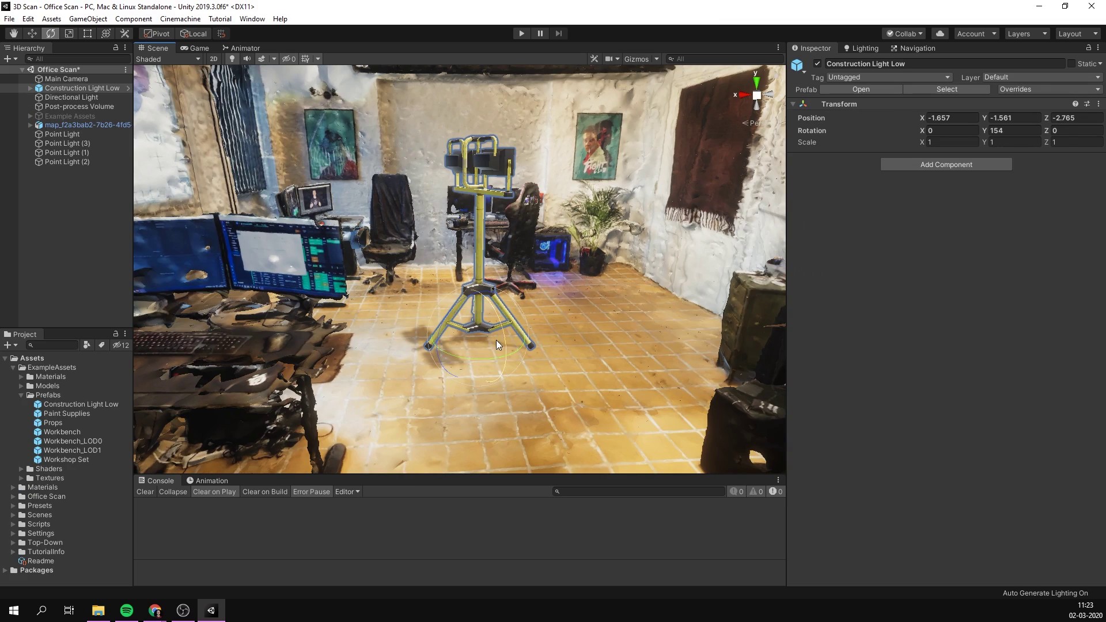
Rotate the Construction Light Low about its vertical axis and slide the Workbench sideways across the office floor
{"action": "left_click_drag", "start_coordinate": [496, 340], "coordinate": [289, 368]}
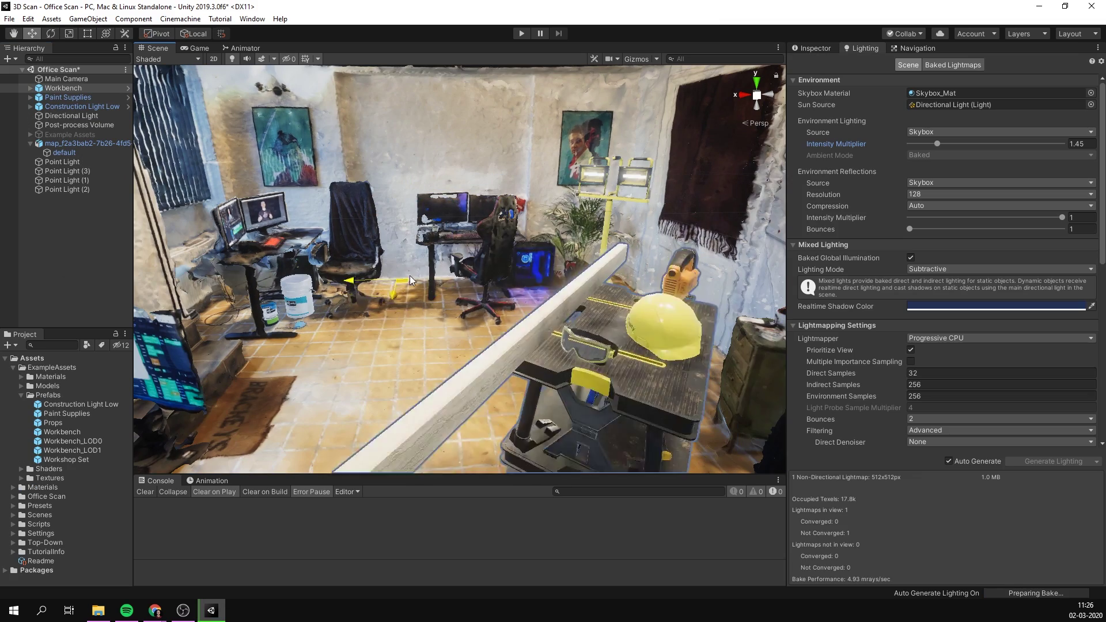
{"action": "left_click_drag", "start_coordinate": [410, 276], "coordinate": [190, 248]}
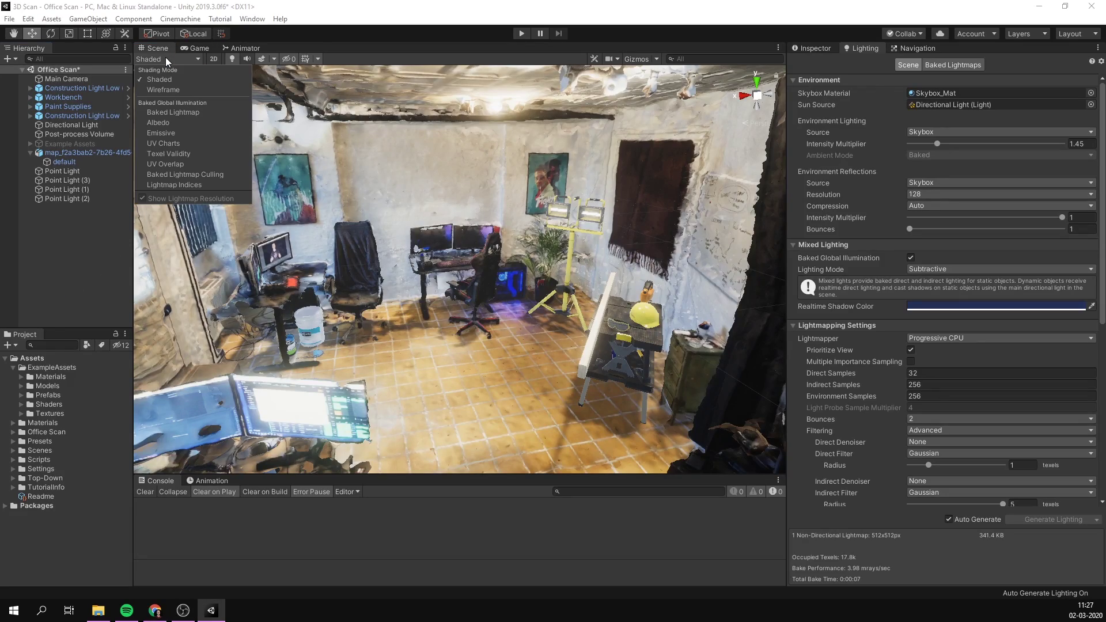
Display the office scene in Wireframe shading and examine the scanned room's mesh
{"action": "left_click", "coordinate": [171, 89]}
{"action": "key", "text": "w"}
{"action": "right_click_drag", "start_coordinate": [404, 197], "coordinate": [421, 196]}
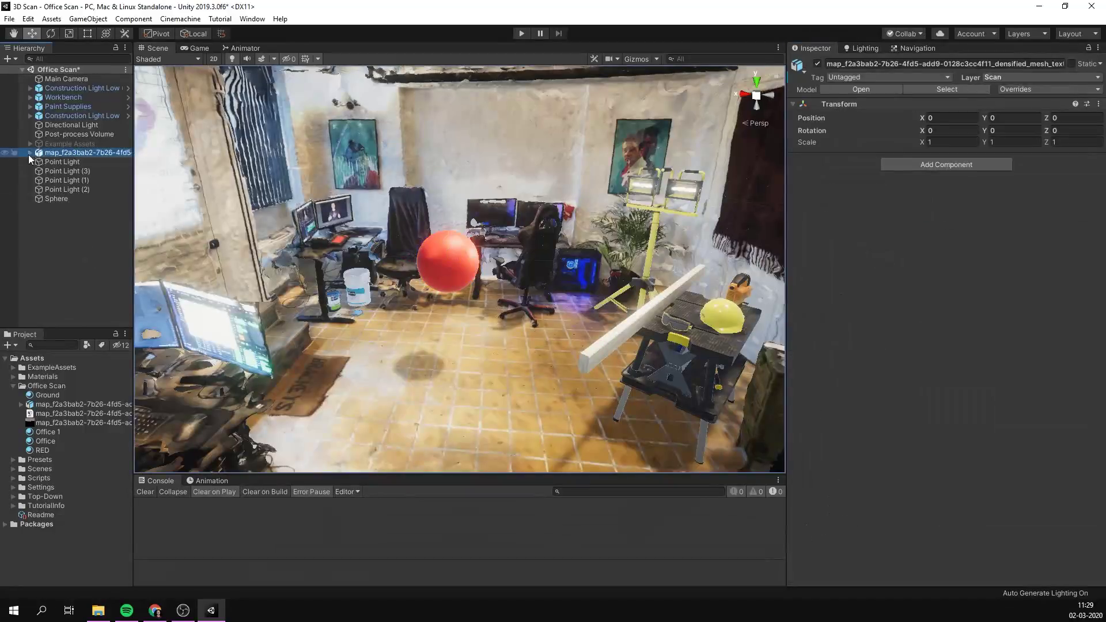
Add a Rigidbody component to the red sphere in the office
{"action": "left_click", "coordinate": [448, 262]}
{"action": "left_click", "coordinate": [929, 398]}
{"action": "left_click", "coordinate": [928, 398]}
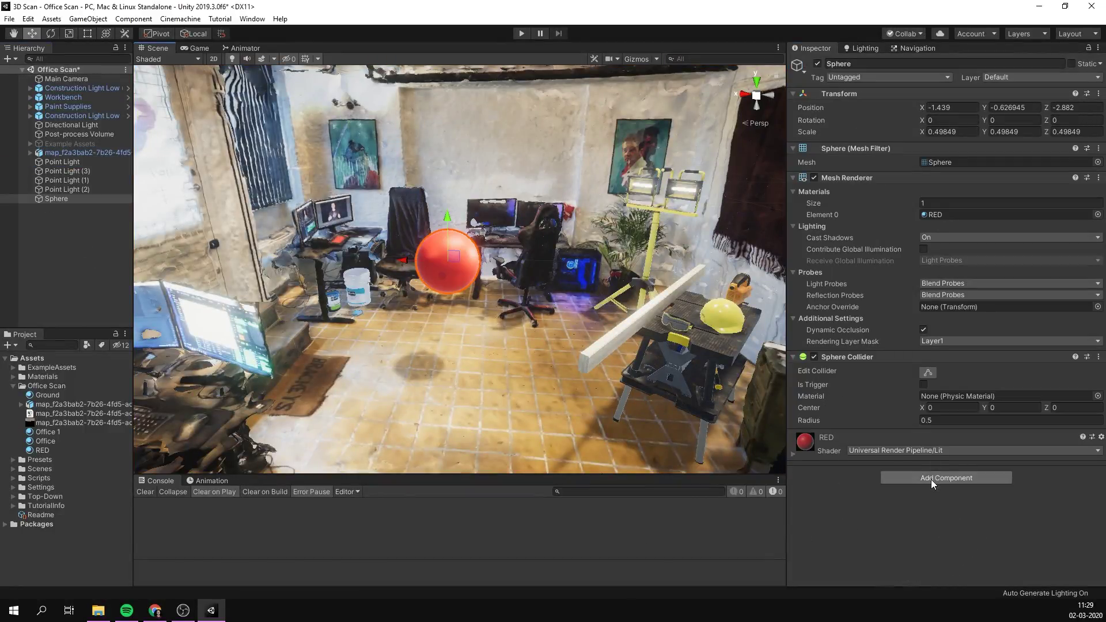
{"action": "left_click", "coordinate": [931, 480]}
{"action": "type", "text": "rigid"}
{"action": "key", "text": "Return"}
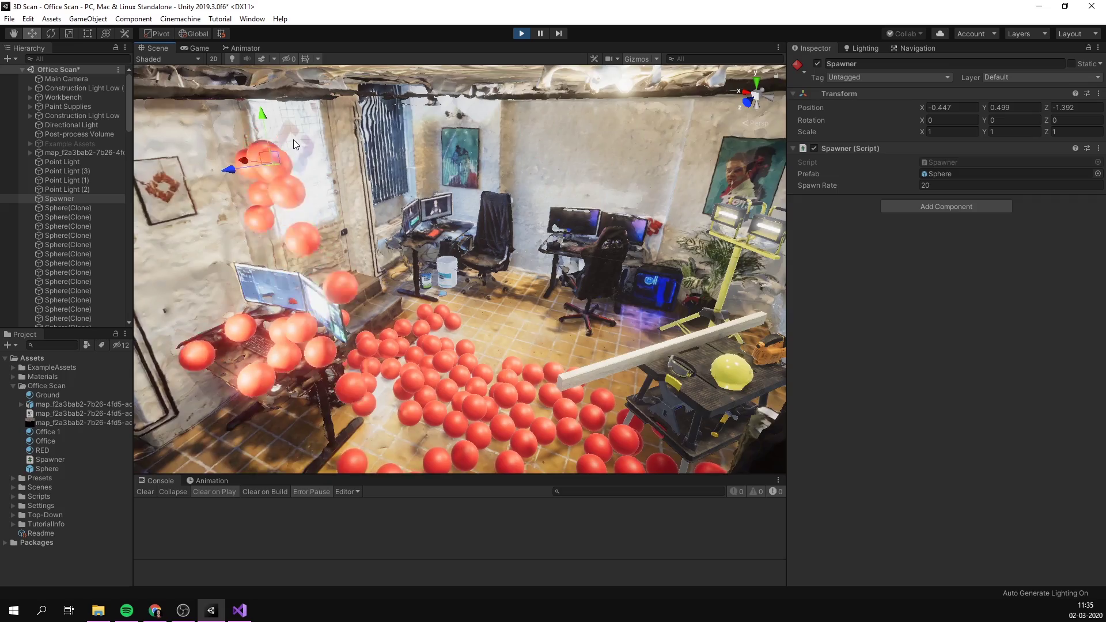
{"action": "right_click_drag", "start_coordinate": [293, 139], "coordinate": [305, 175]}
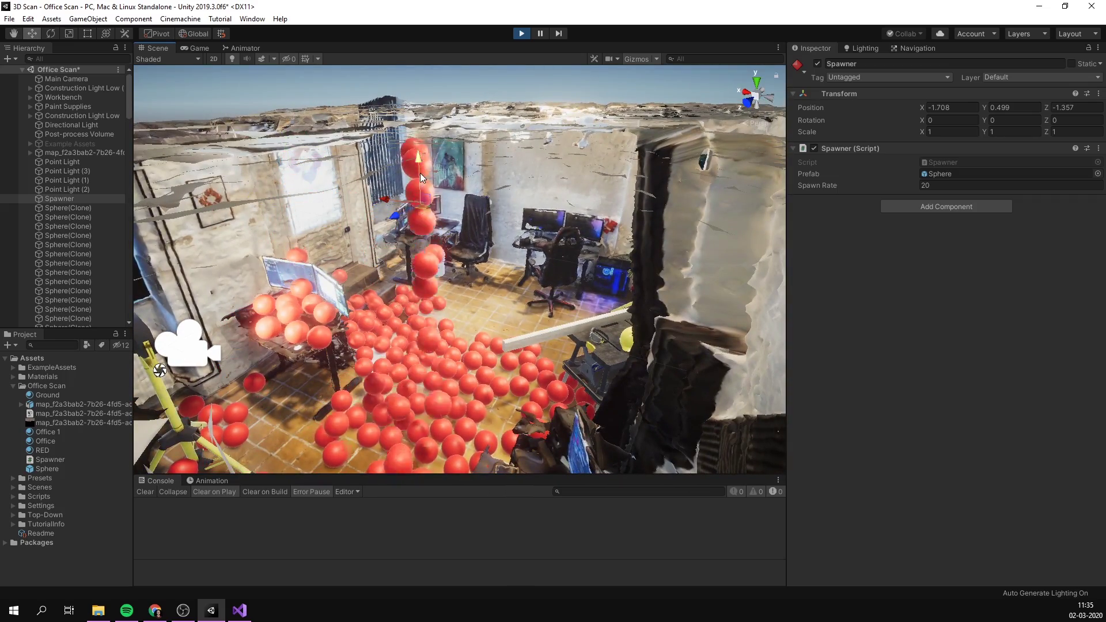
{"action": "right_click_drag", "start_coordinate": [430, 246], "coordinate": [423, 249]}
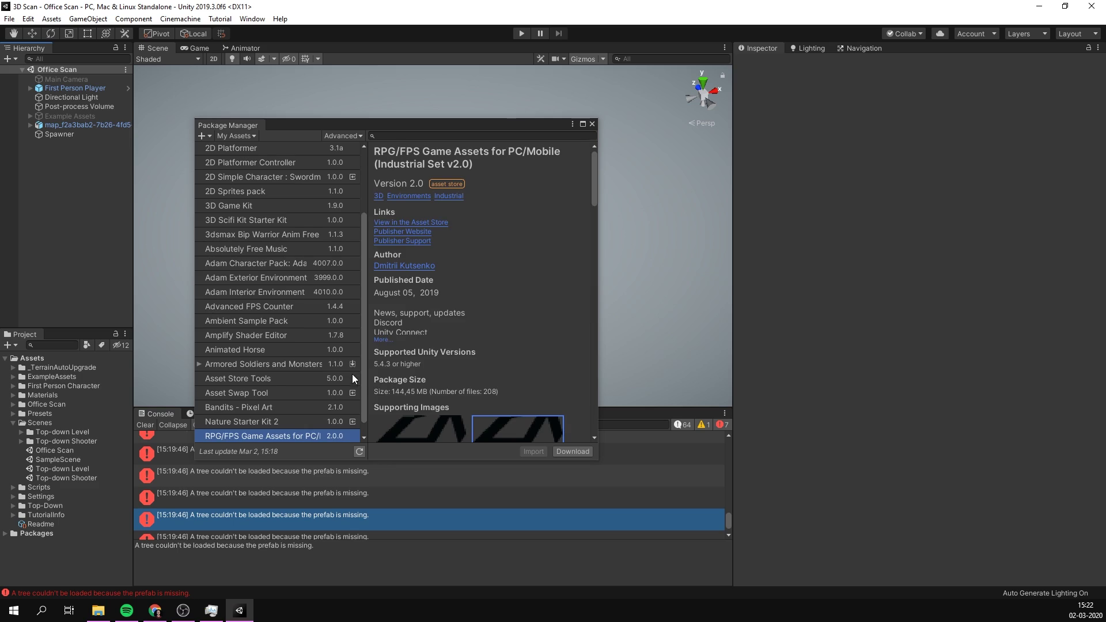
{"action": "scroll", "coordinate": [352, 379], "scroll_direction": "down", "scroll_amount": 1}
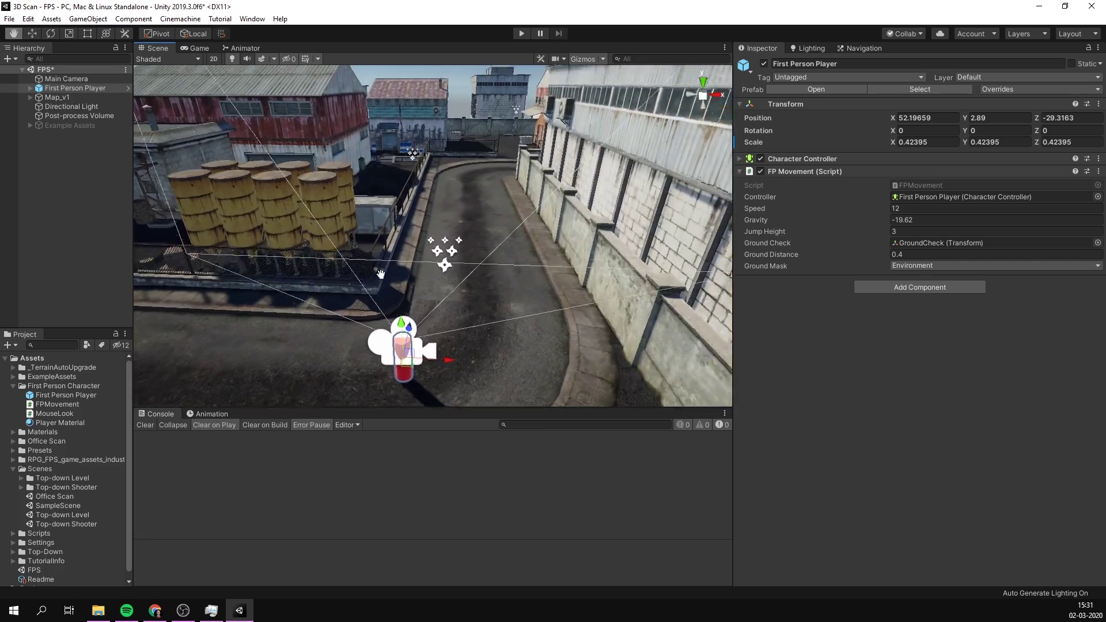
{"action": "middle_click_drag", "start_coordinate": [381, 274], "coordinate": [440, 363]}
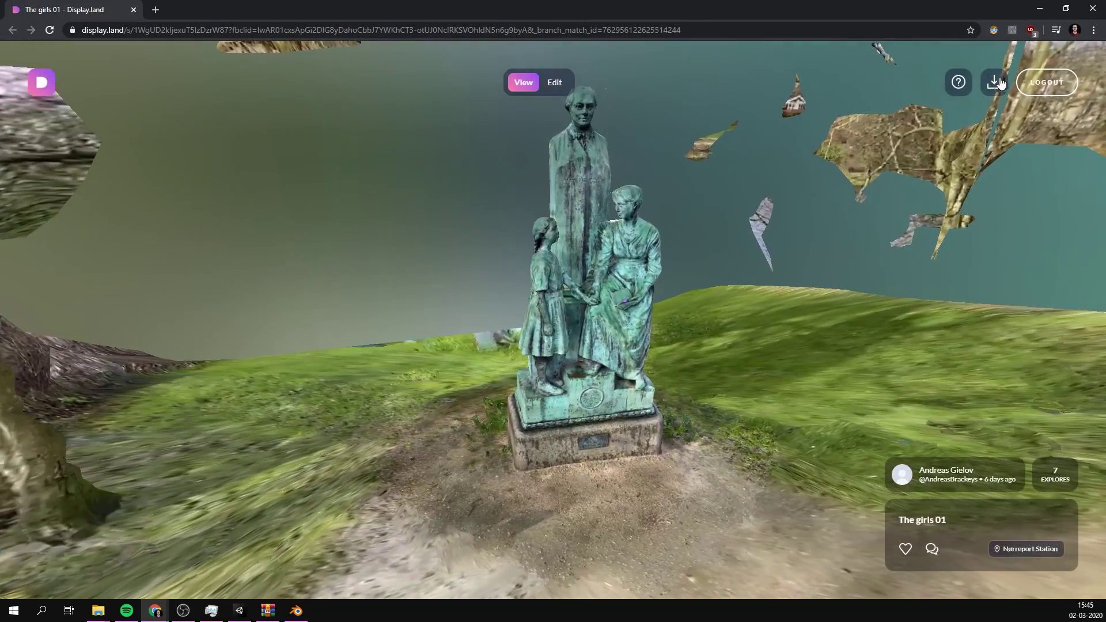
Start downloading the "The girls 01" statue scan from the display.land page in the browser
{"action": "left_click", "coordinate": [995, 81]}
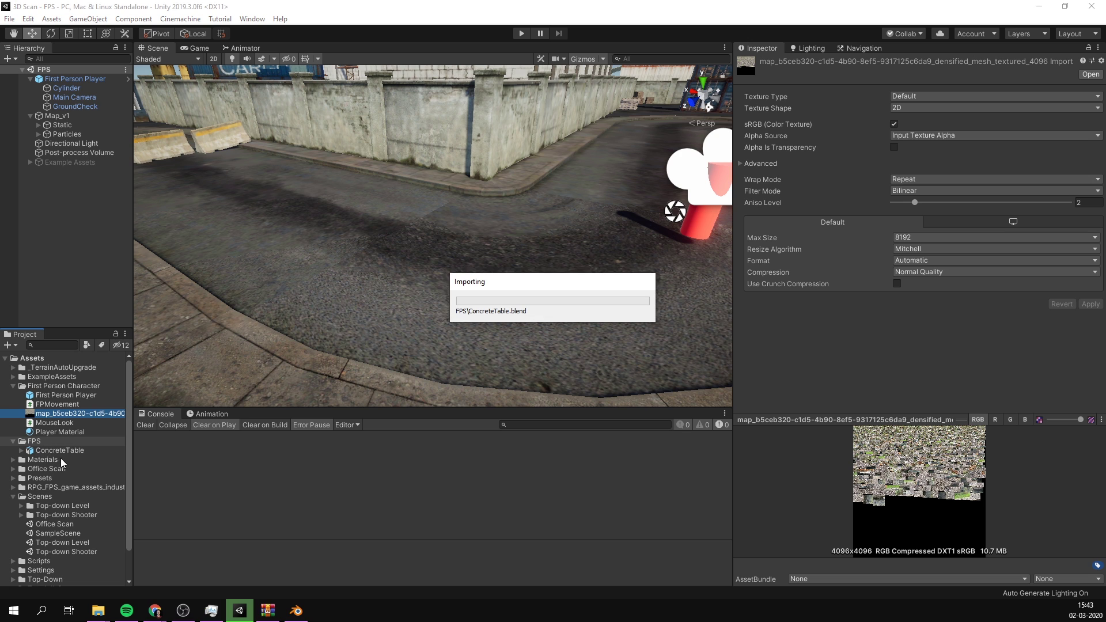
Switch to Unity and place the ConcreteTable model on the road in the FPS scene
{"action": "left_click_drag", "start_coordinate": [60, 441], "coordinate": [375, 291]}
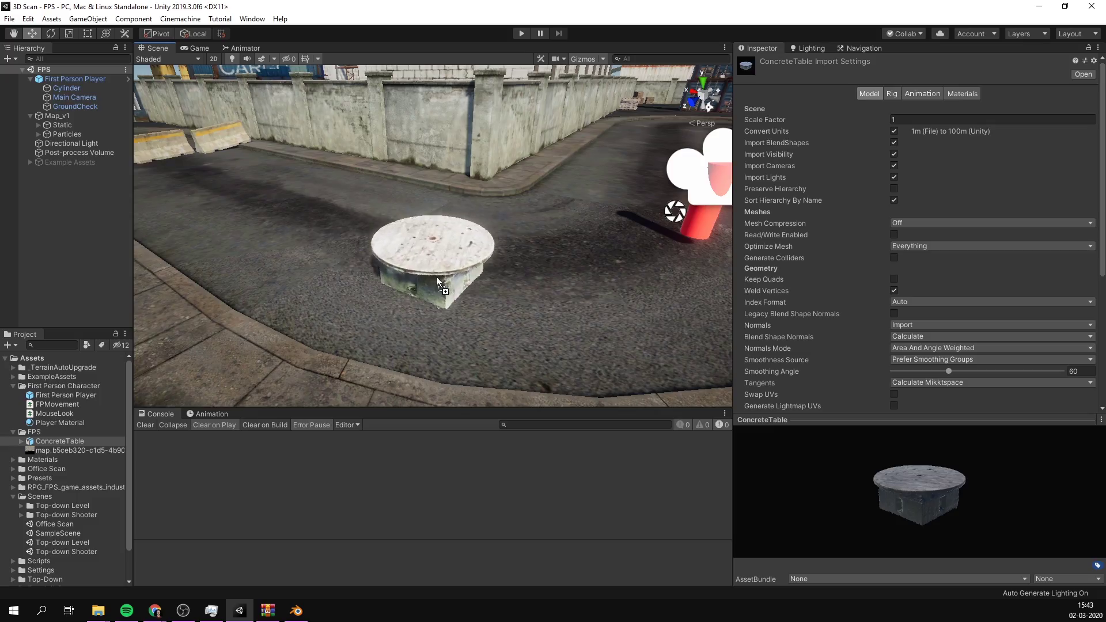
{"action": "left_click_drag", "start_coordinate": [441, 283], "coordinate": [440, 283]}
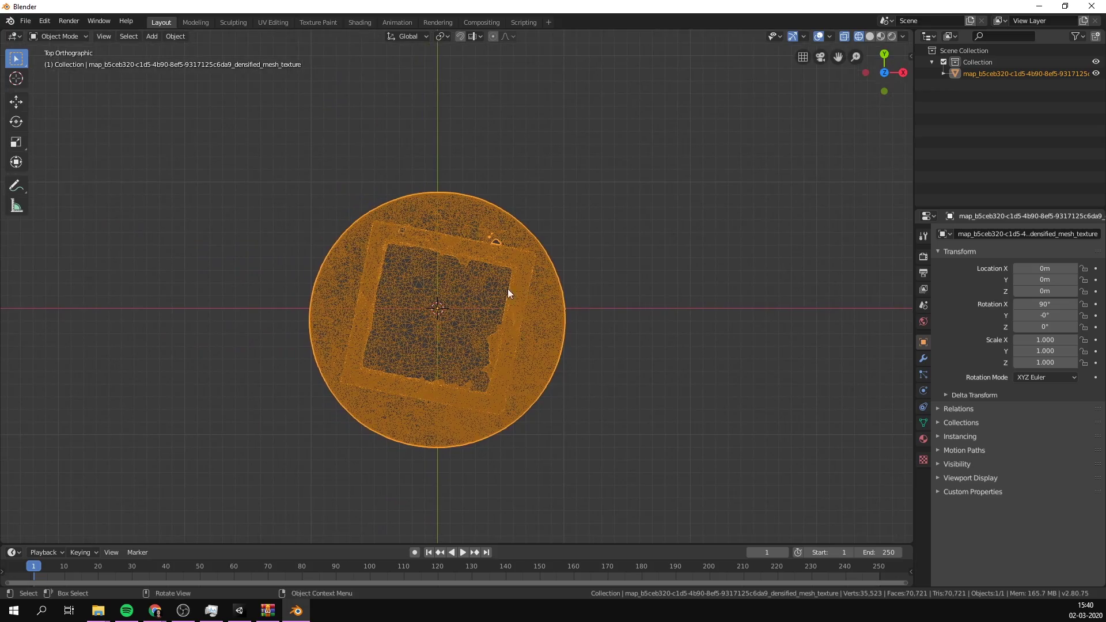
In Blender, rotate the scanned table mesh to 12° about Z and set its Decimate modifier ratio to 0.3
{"action": "key", "text": "r"}
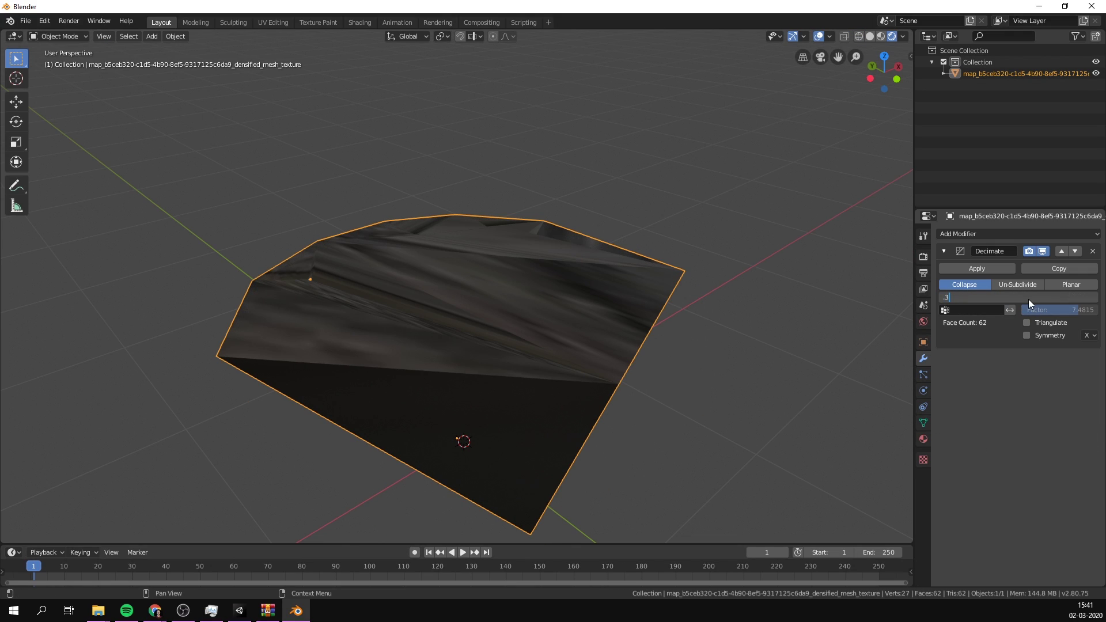
{"action": "key", "text": "Return"}
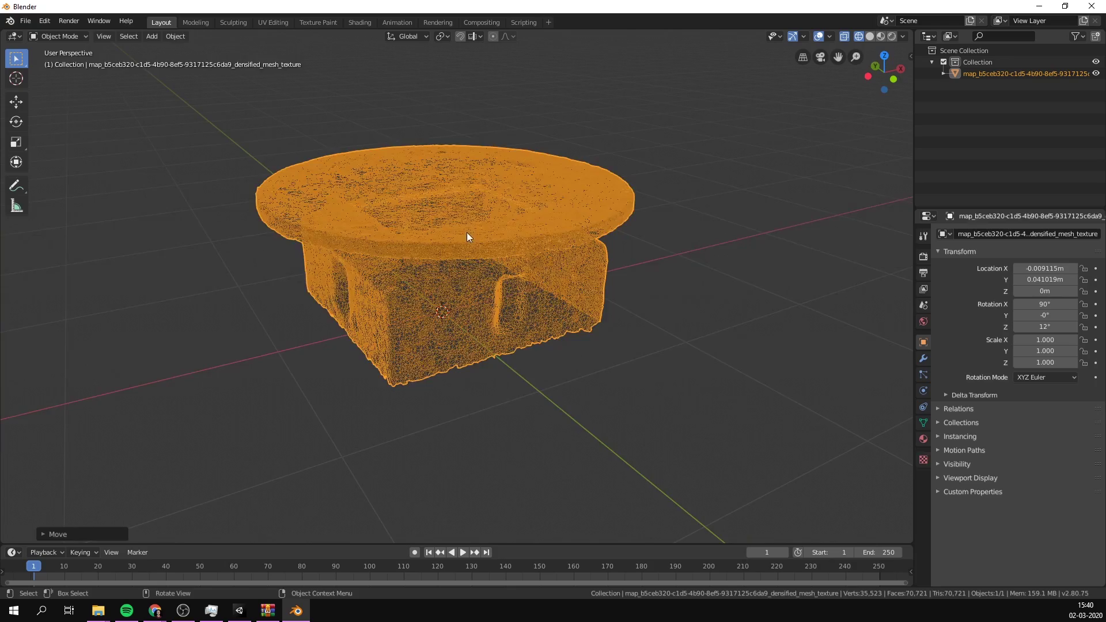
{"action": "middle_click_drag", "start_coordinate": [469, 235], "coordinate": [434, 255]}
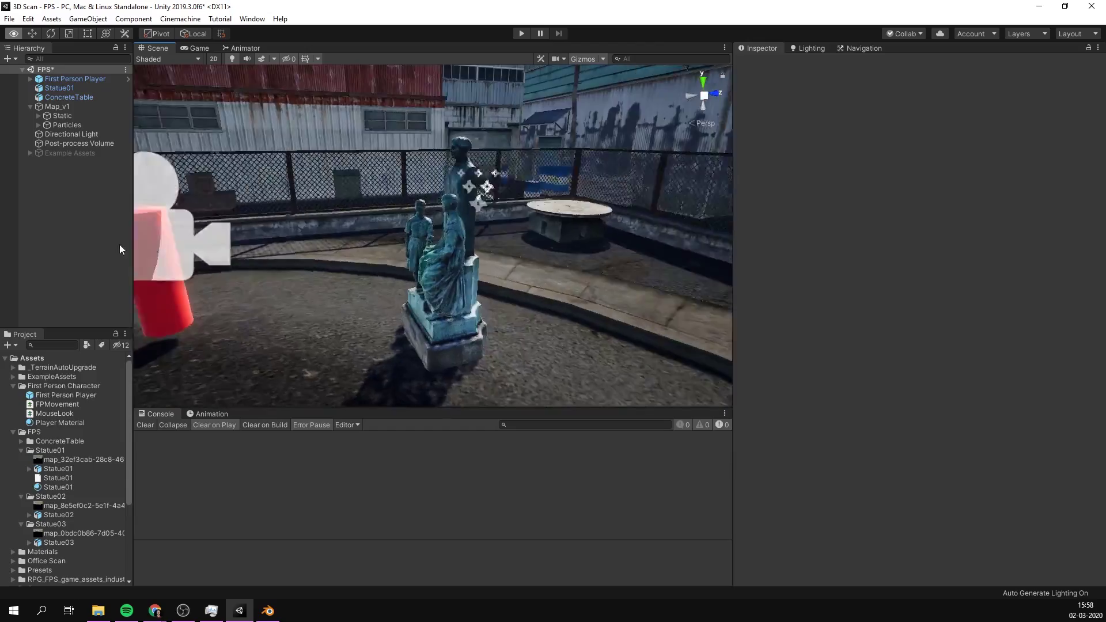
{"action": "left_click_drag", "start_coordinate": [345, 242], "coordinate": [280, 243], "text": "alt"}
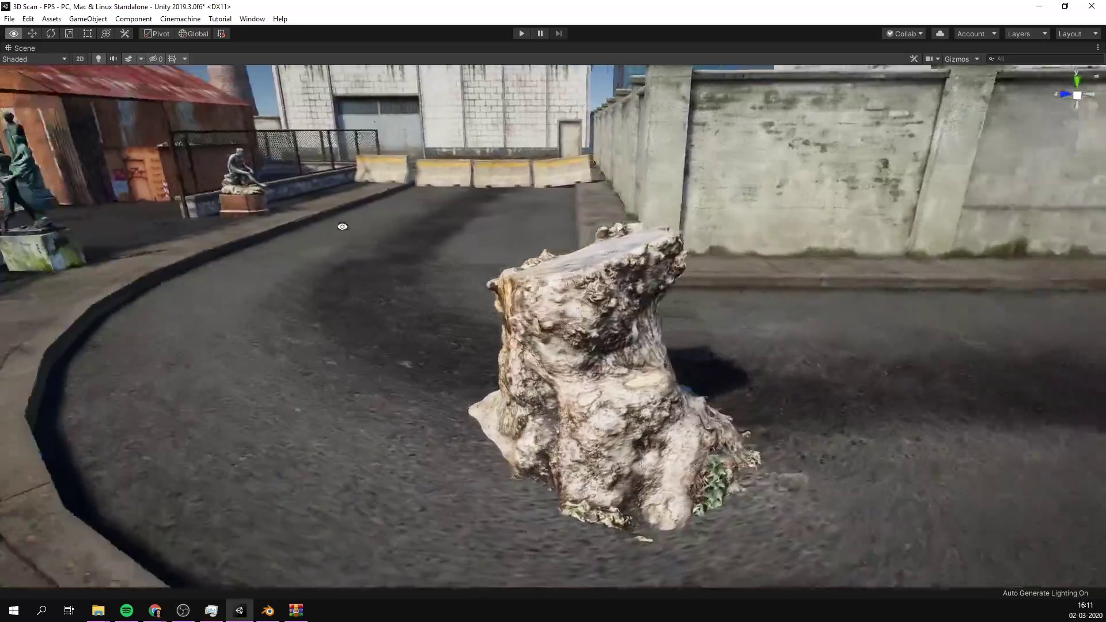
{"action": "left_click_drag", "start_coordinate": [342, 226], "coordinate": [12, 228], "text": "alt"}
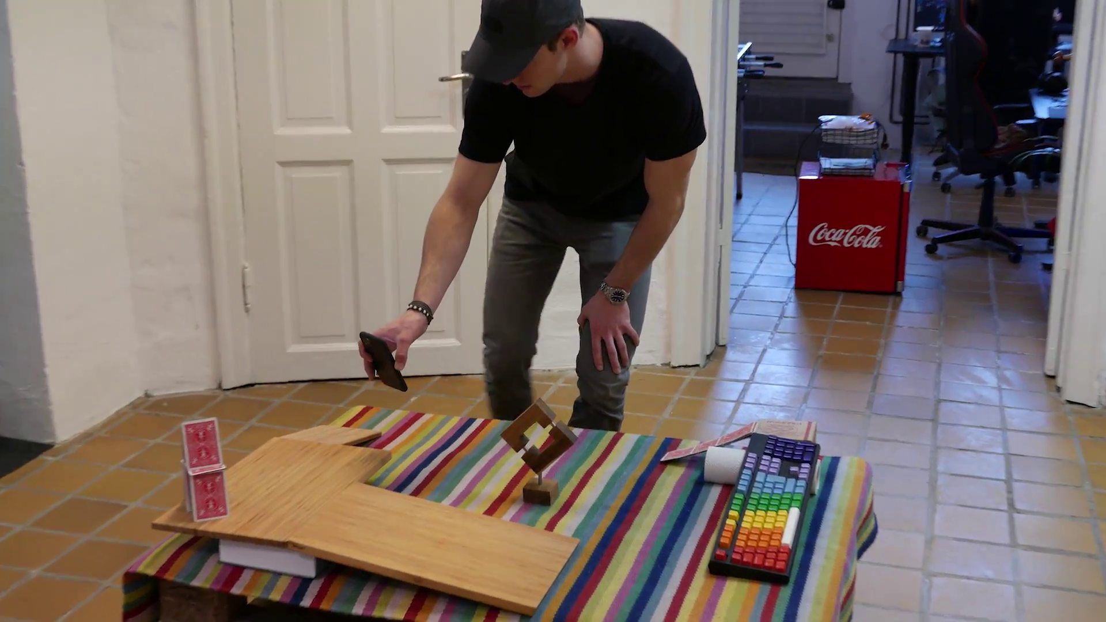
{"action": "left_click_drag", "start_coordinate": [317, 85], "coordinate": [612, 220]}
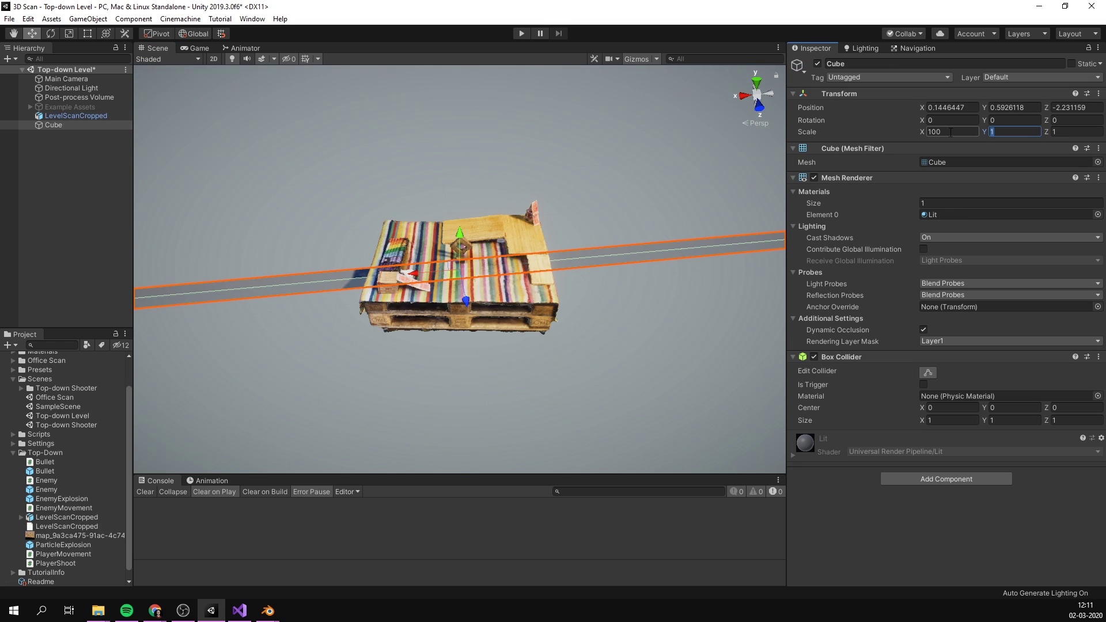
Enlarge the cube at the level scan in the Top-down Level scene by entering a scale value of 100
{"action": "type", "text": "100"}
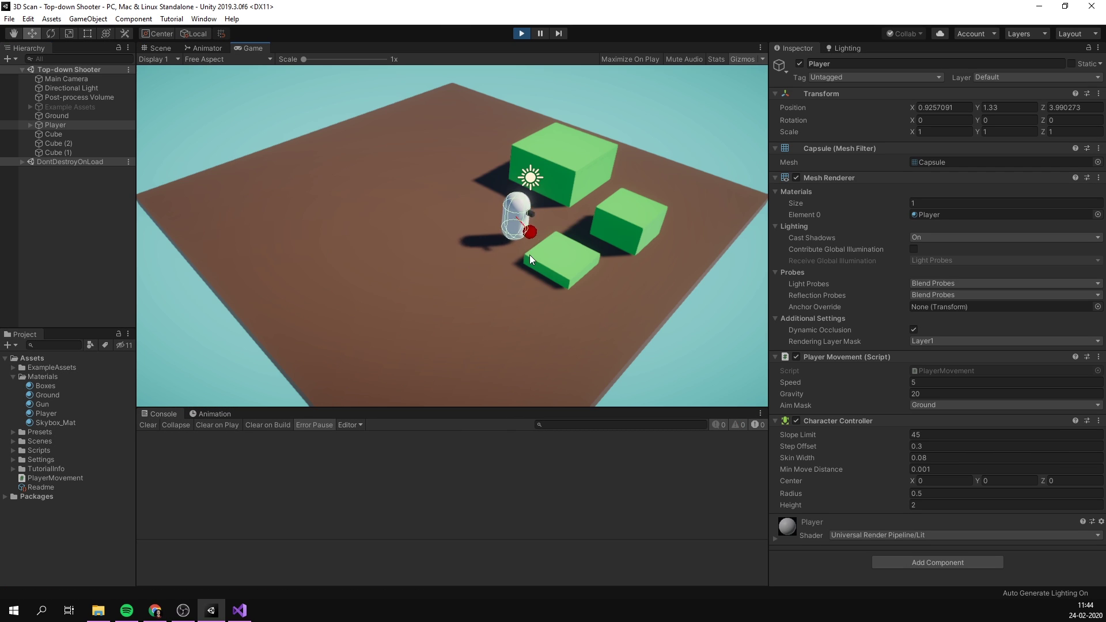
Play-test the top-down shooter by moving the player and firing at the red enemies
{"action": "key", "text": "w"}
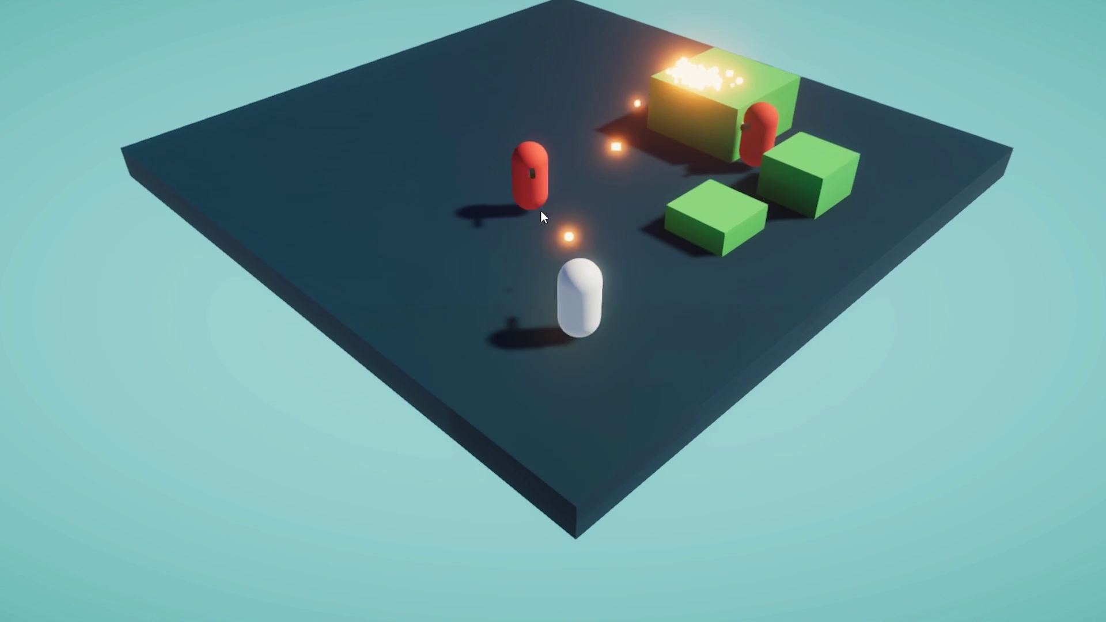
{"action": "left_click", "coordinate": [497, 212]}
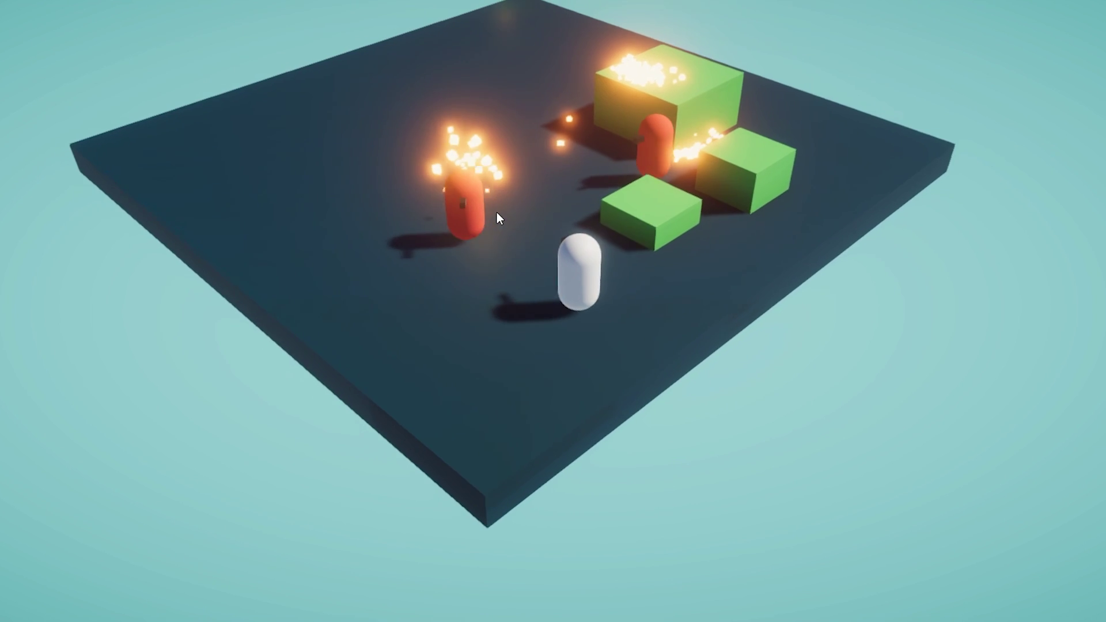
{"action": "left_click", "coordinate": [490, 232]}
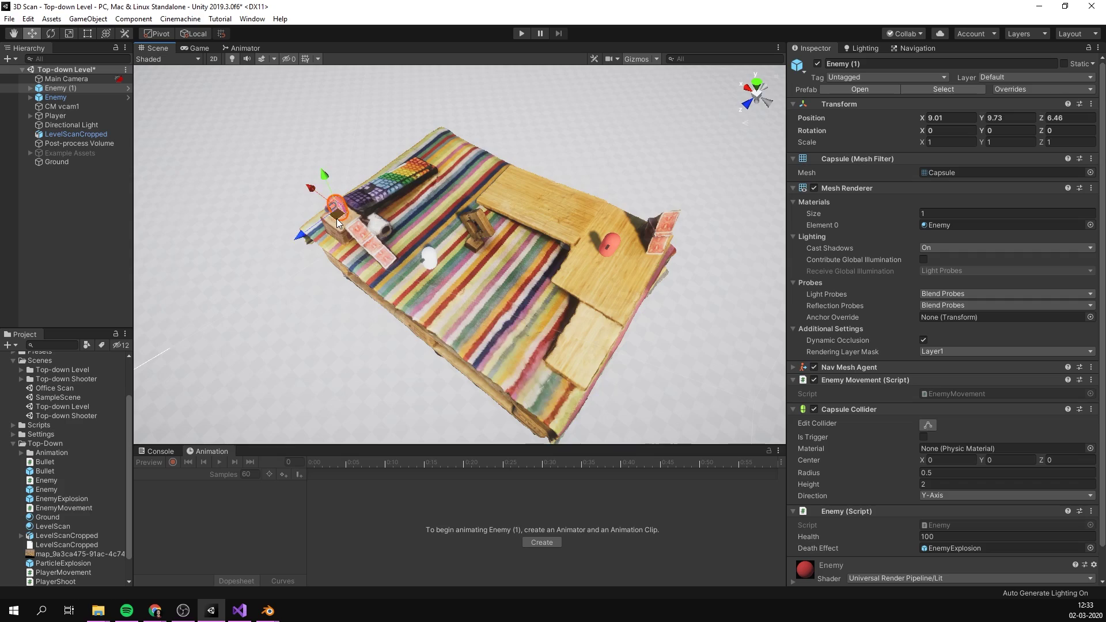
{"action": "left_click_drag", "start_coordinate": [339, 223], "coordinate": [295, 227], "text": "alt"}
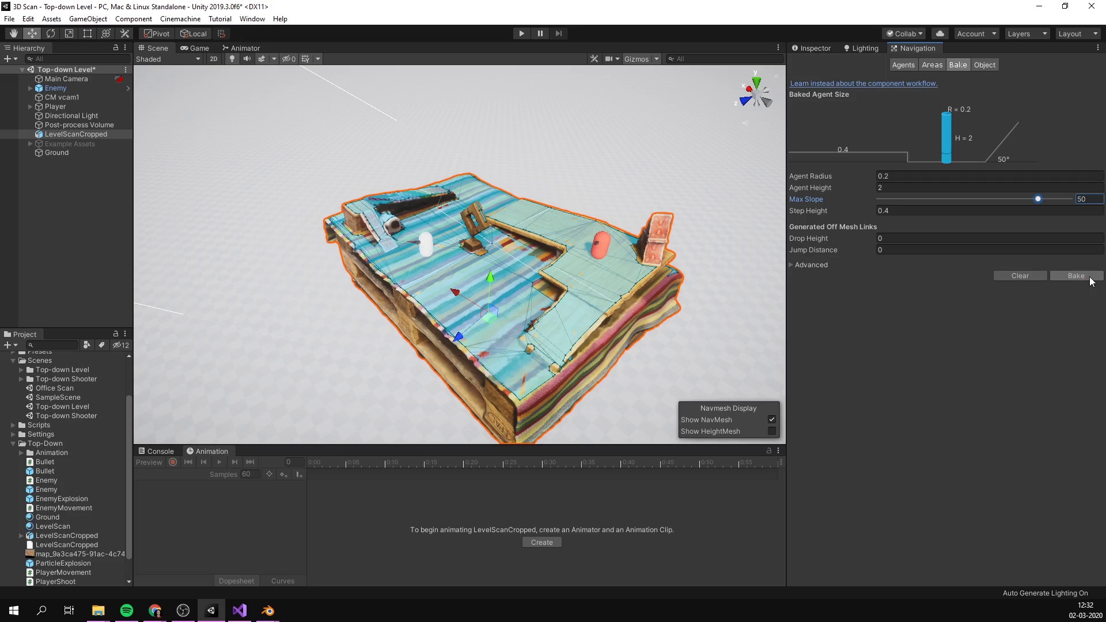
{"action": "left_click_drag", "start_coordinate": [612, 250], "coordinate": [631, 300], "text": "alt"}
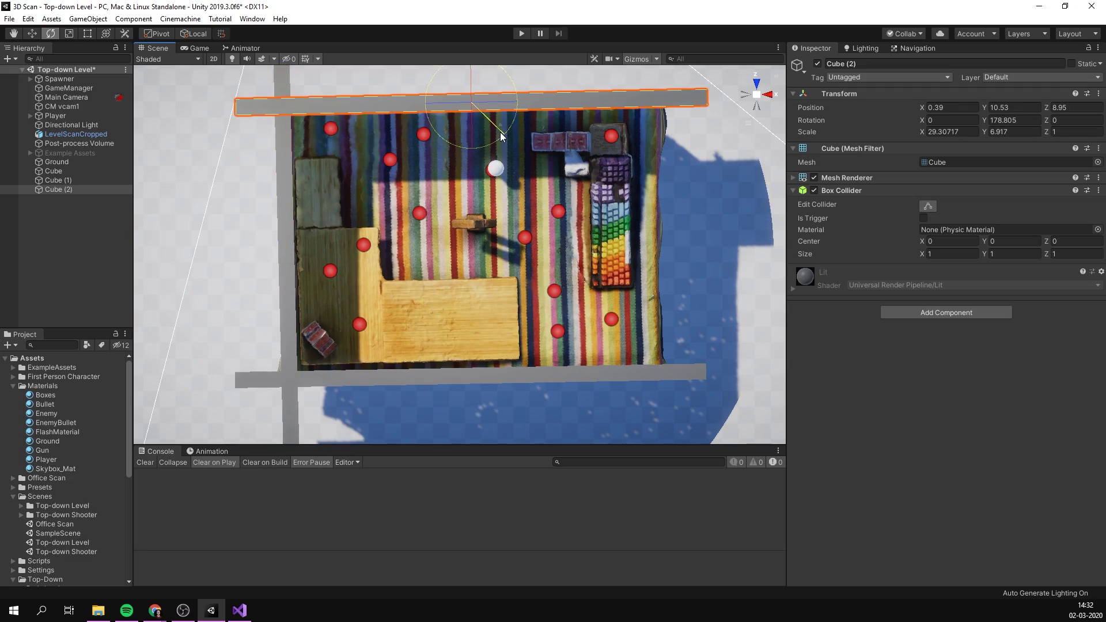
Duplicate the boundary wall Cube (2) at the level's edge and rotate the copy about its vertical axis
{"action": "key", "text": "e"}
{"action": "key", "text": "ctrl+d"}
{"action": "left_click_drag", "start_coordinate": [476, 137], "coordinate": [472, 148]}
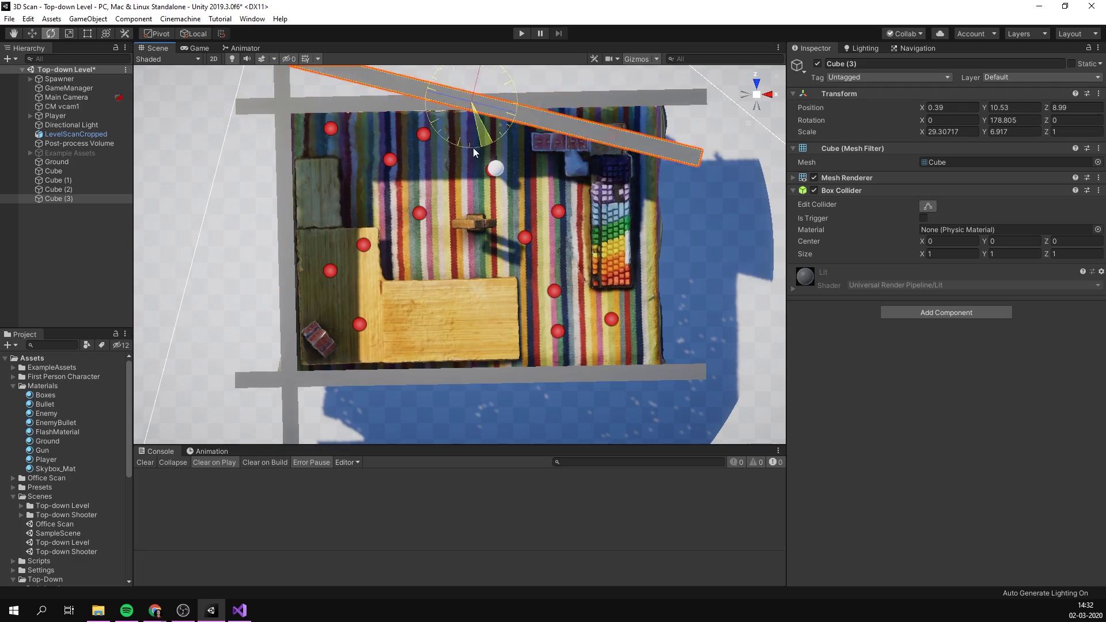